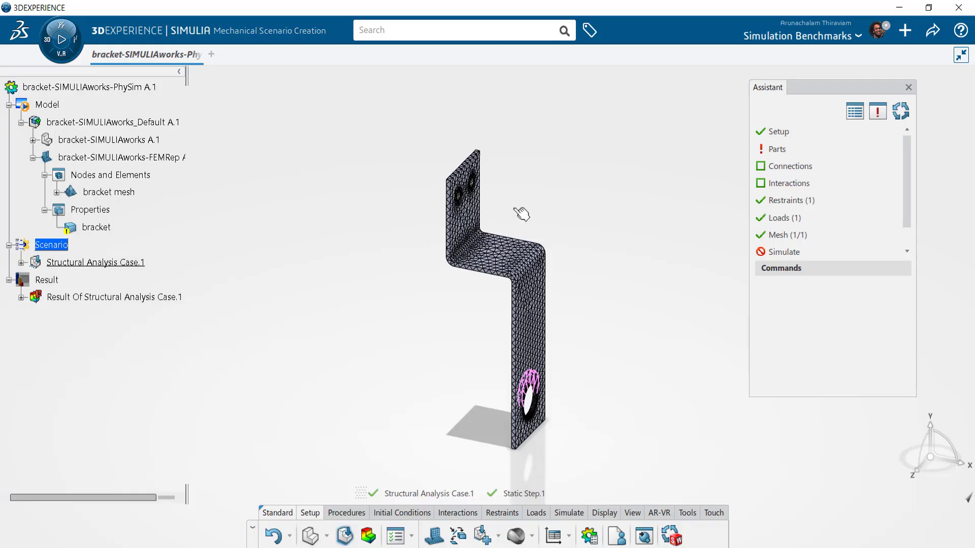
click(812, 150)
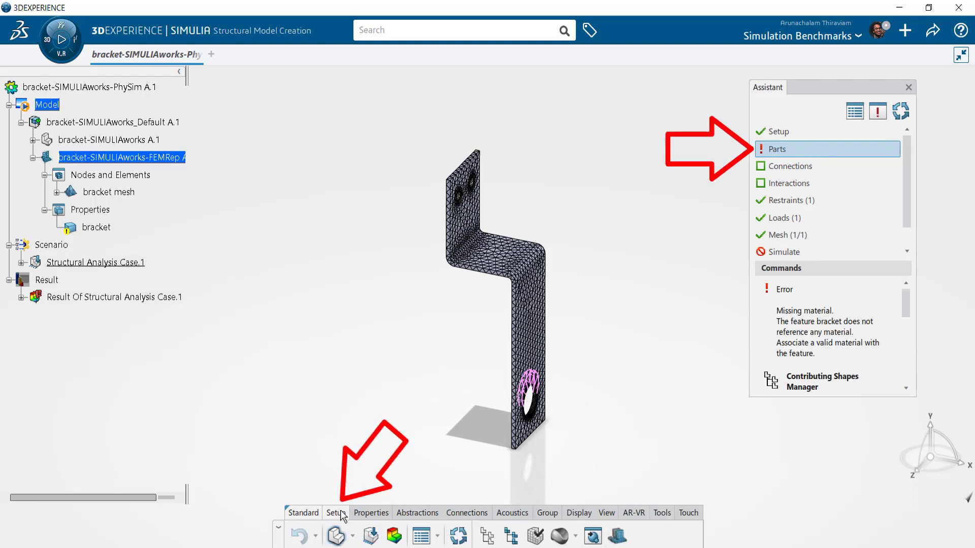
click(575, 535)
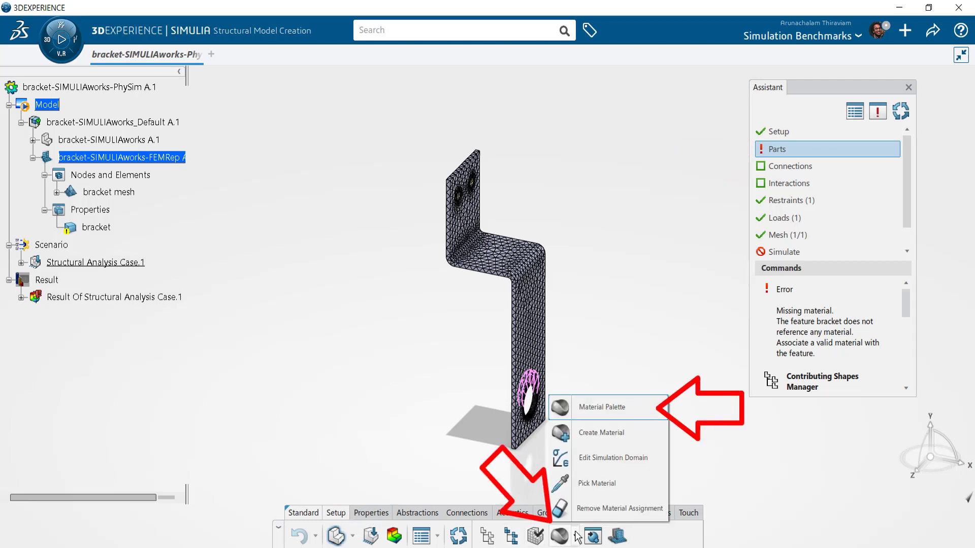
click(597, 409)
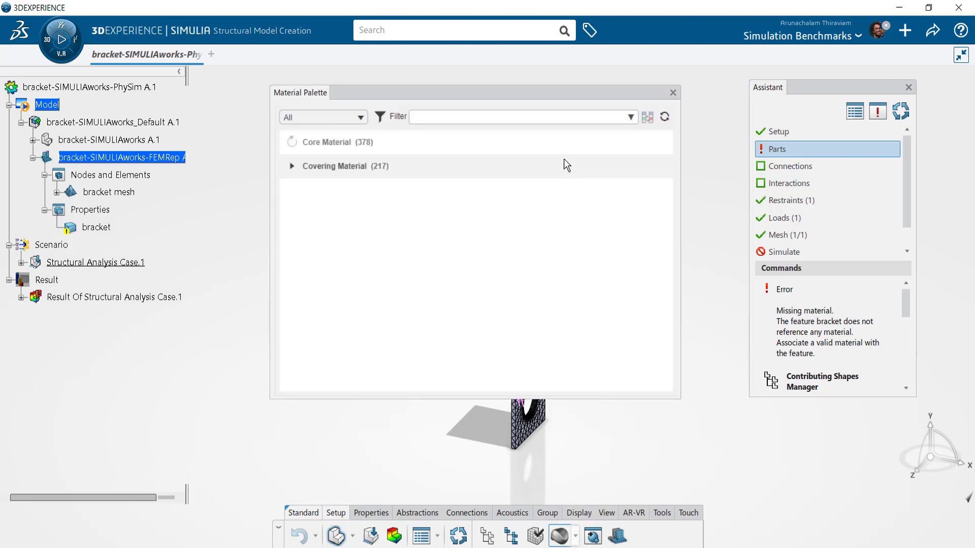
click(450, 113)
text(10)
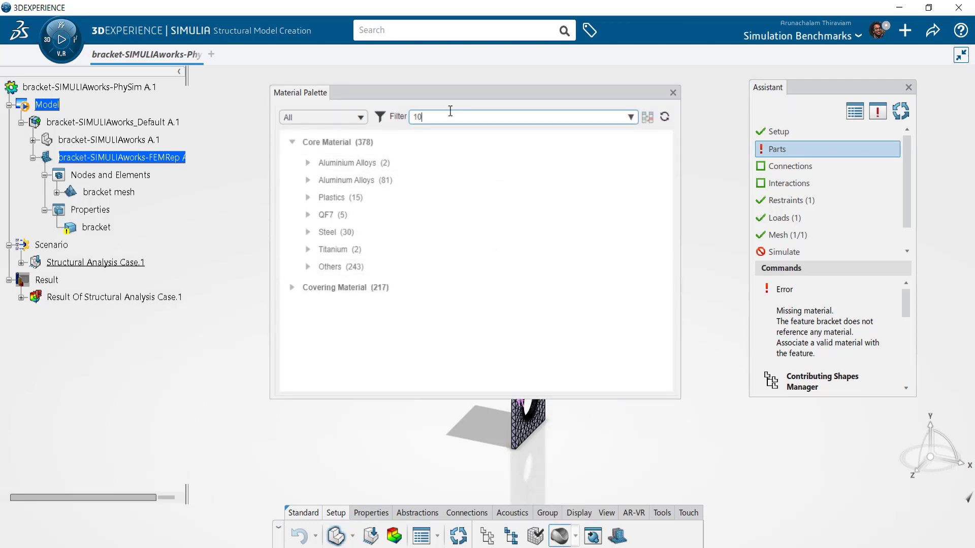
text(20)
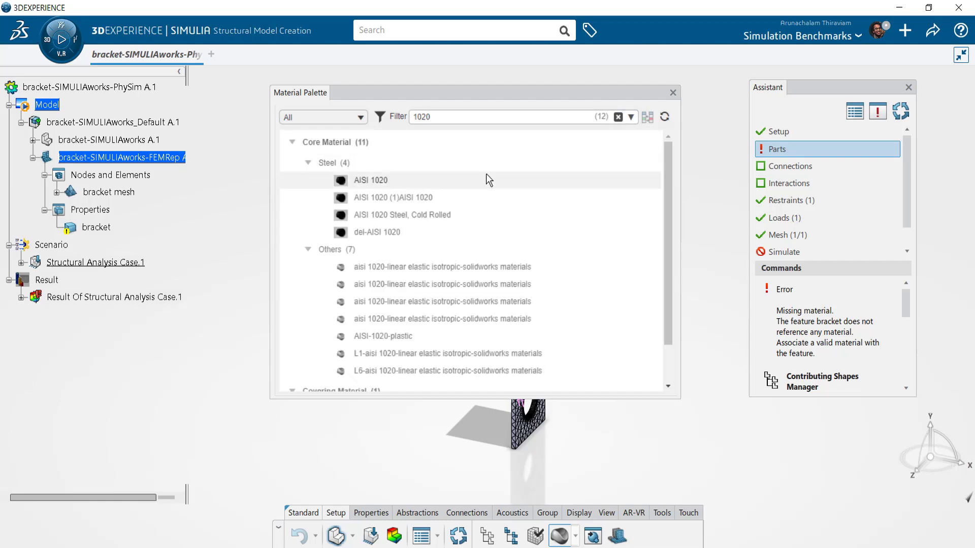
click(486, 176)
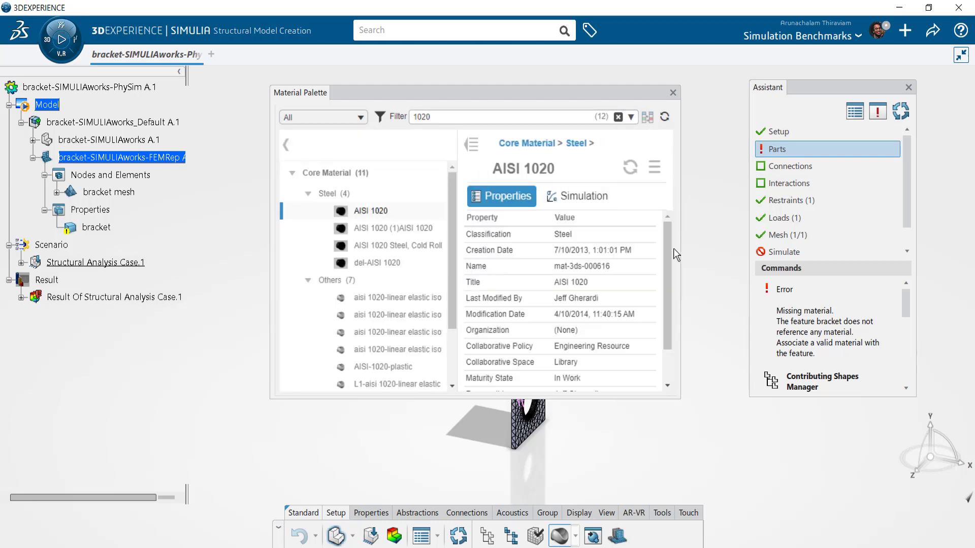
click(654, 167)
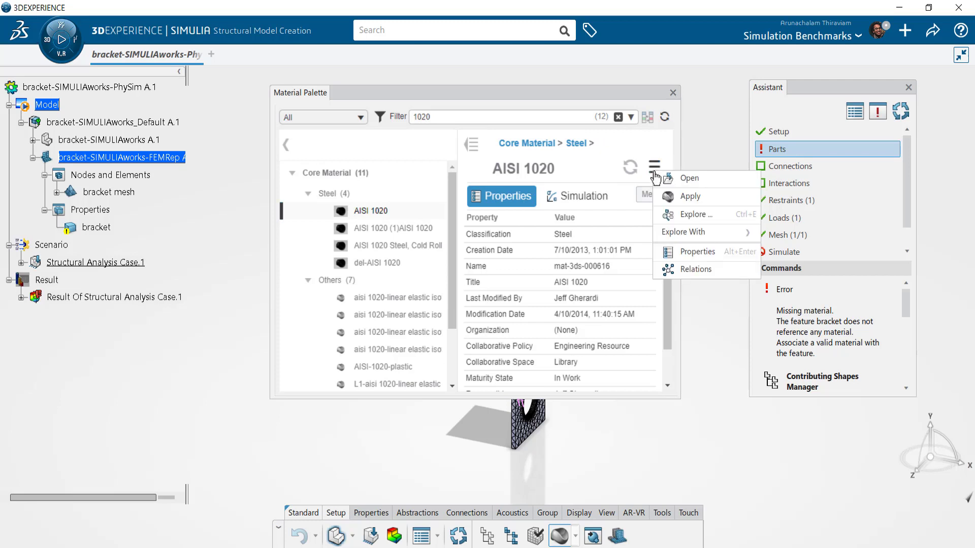
click(673, 93)
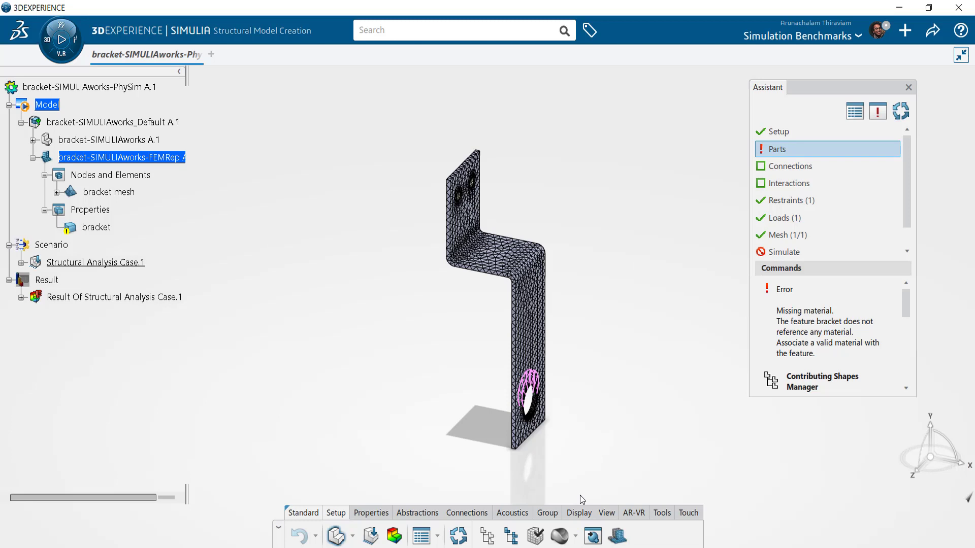
Create the core material 'Aluminum-sample' with a Simulation domain, excluding the covering Appearance domain.
click(576, 537)
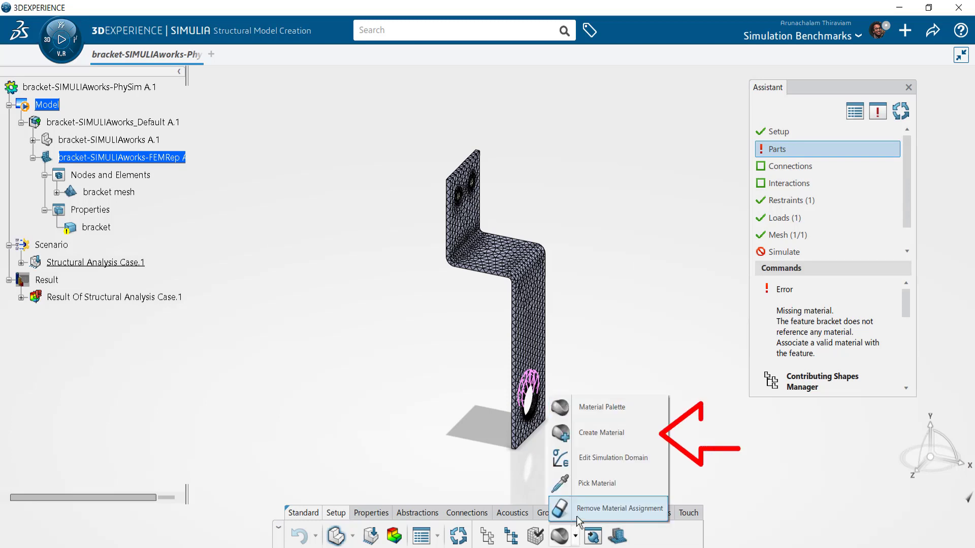
click(596, 431)
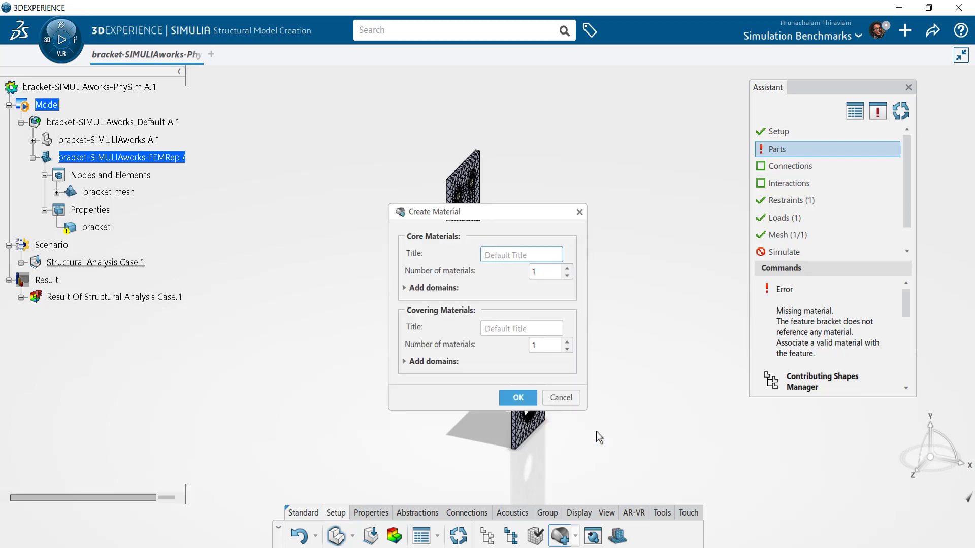
text(AL)
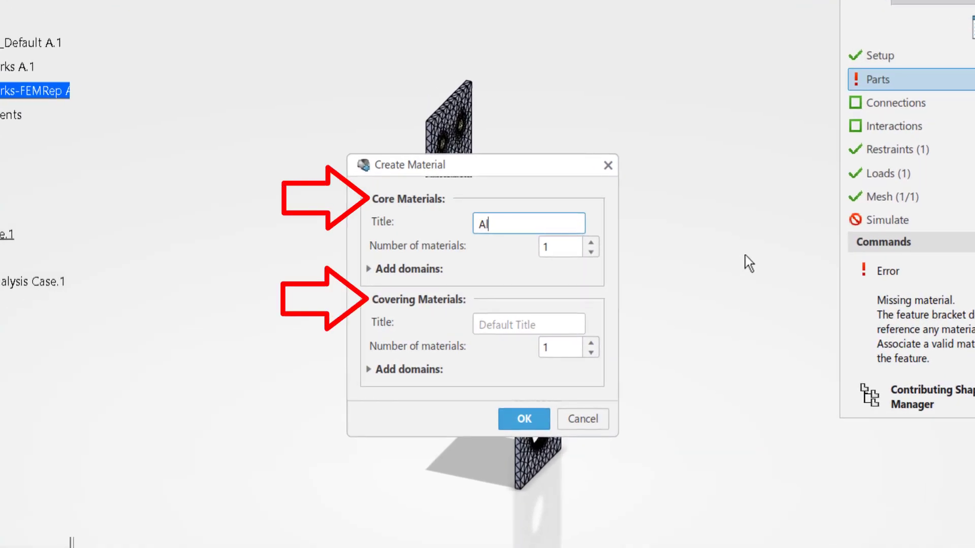
text(uminum-sample)
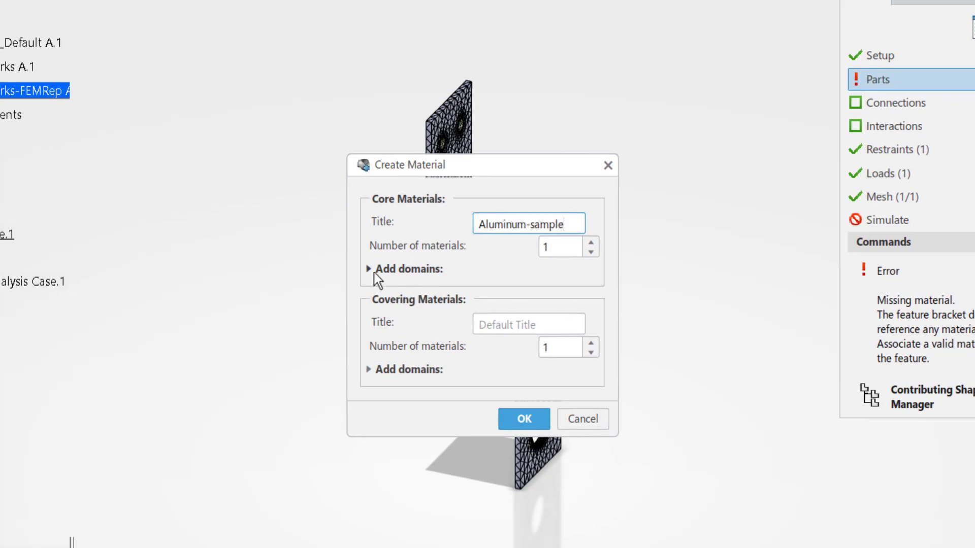
click(369, 269)
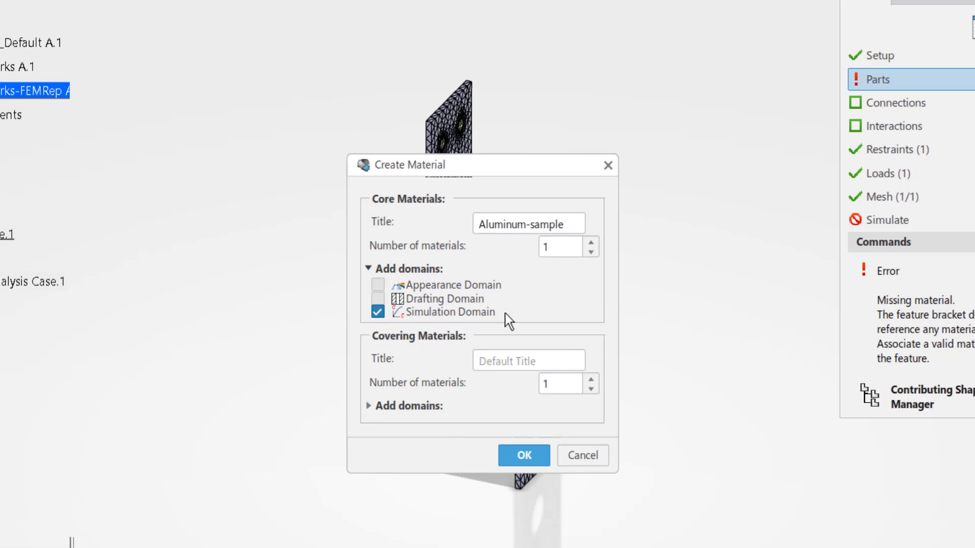
click(368, 406)
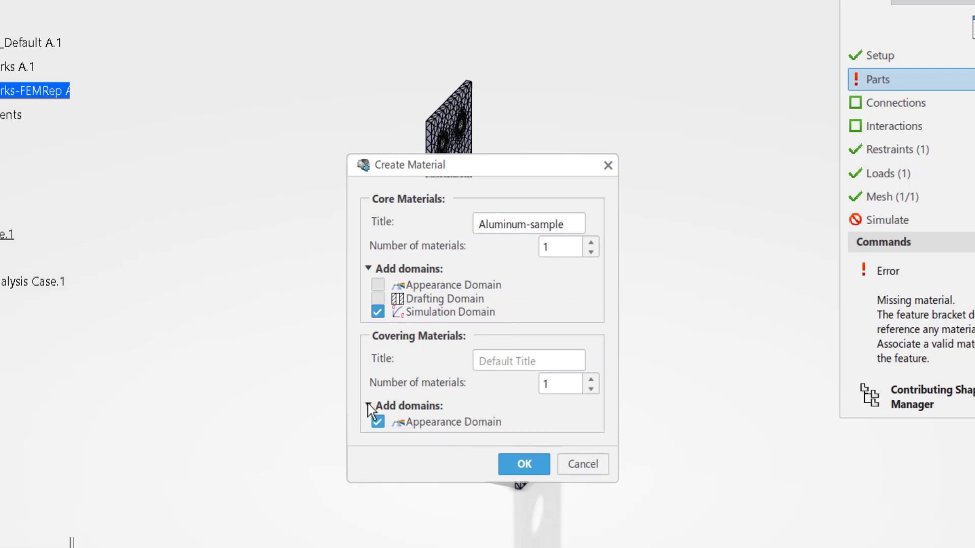
click(456, 424)
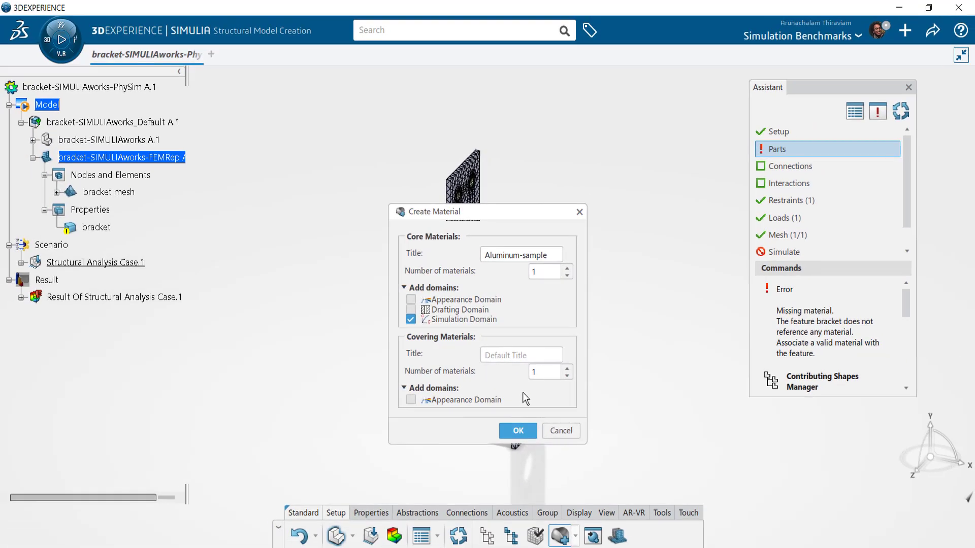
click(518, 430)
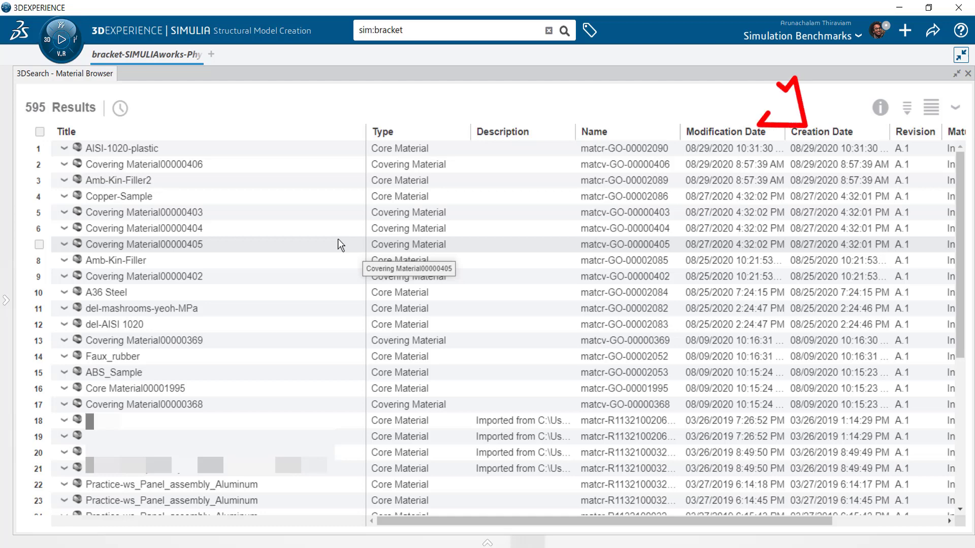
Sort the browser by Creation Date, then select and right-click the Aluminum-sample row.
click(805, 130)
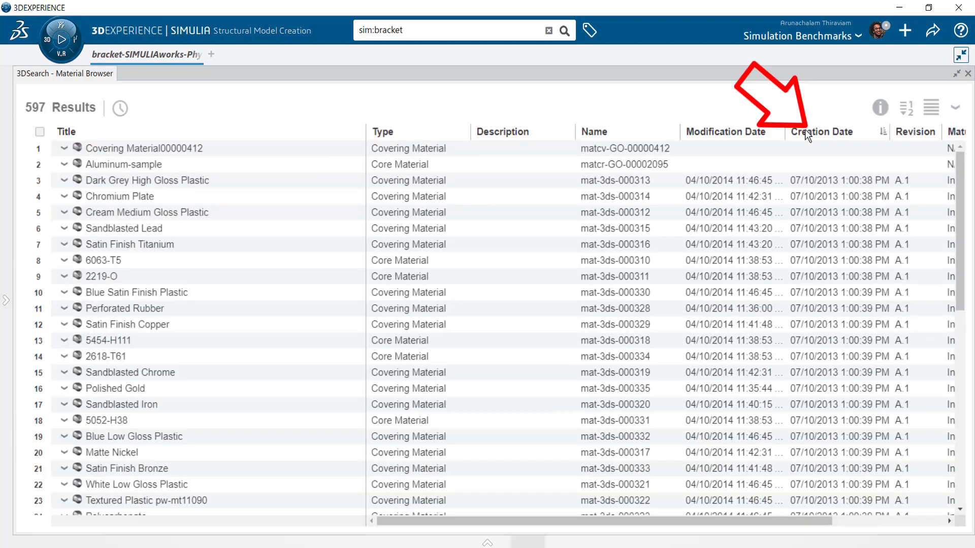
click(67, 166)
right_click(67, 166)
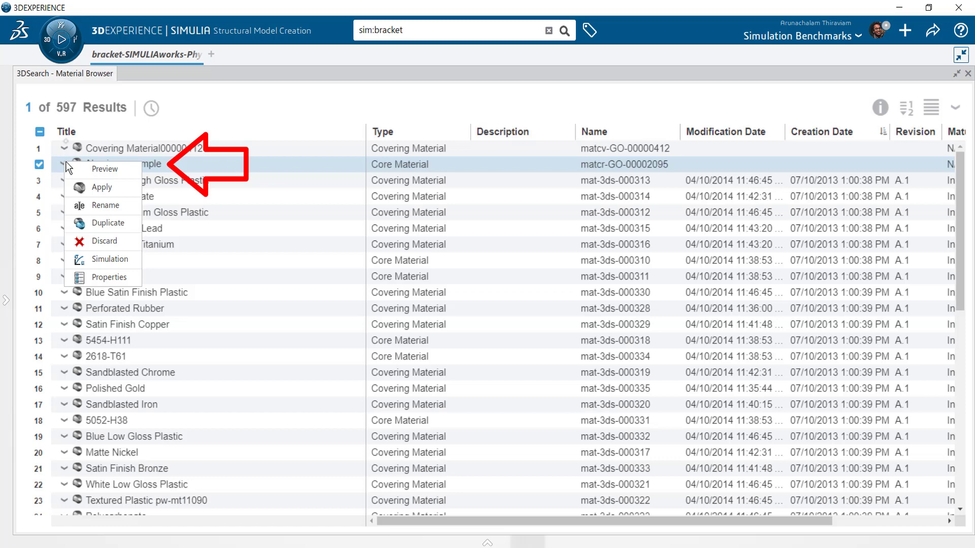
Give Aluminum-sample's Simulation definition a density of 2700.
click(125, 260)
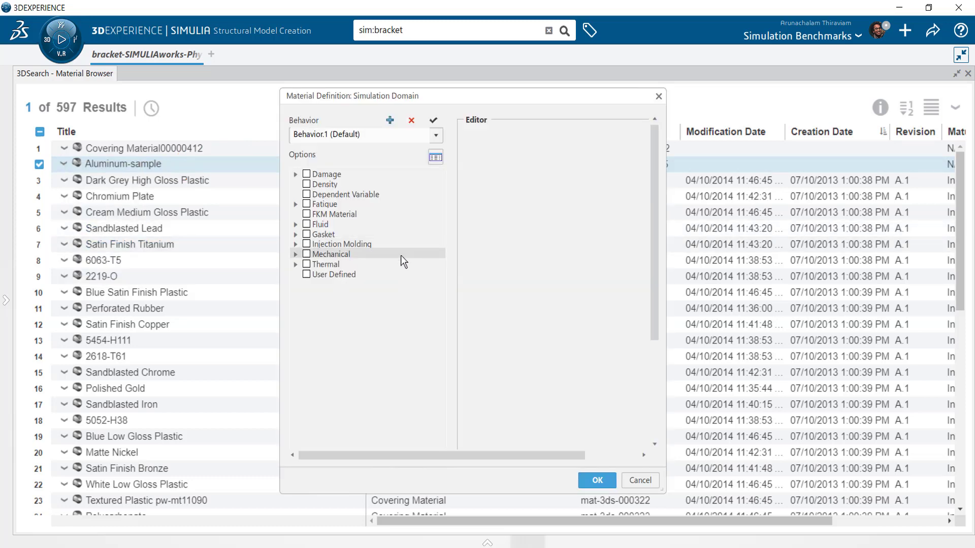
click(329, 184)
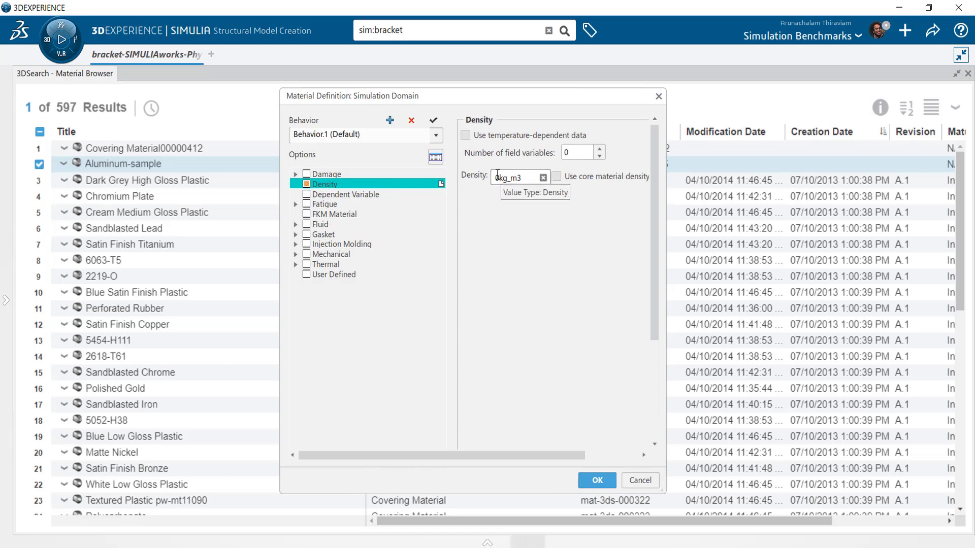
click(497, 177)
text(2700)
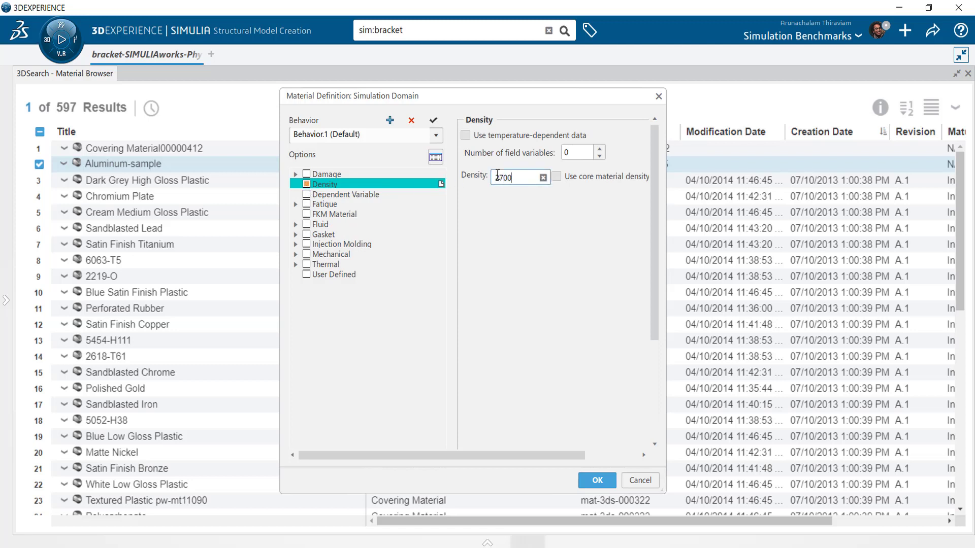
Add isotropic elastic behavior with a Young's modulus of 70000 MPa.
click(295, 253)
click(303, 283)
click(390, 294)
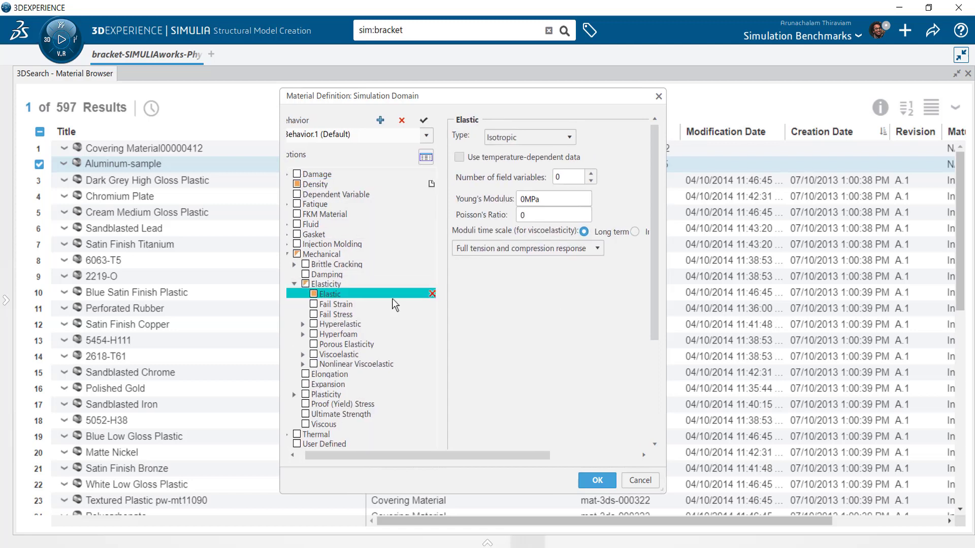
click(518, 199)
text(70000)
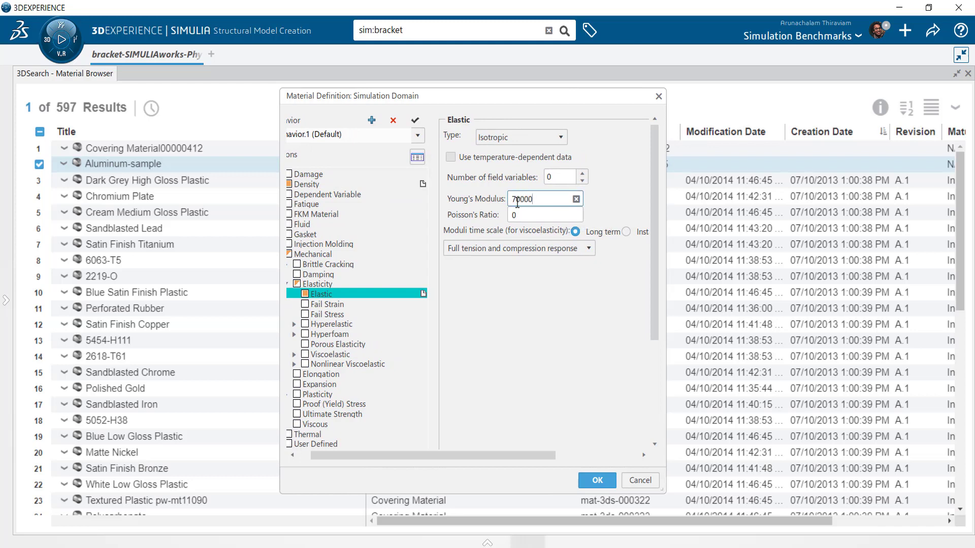
key(Return)
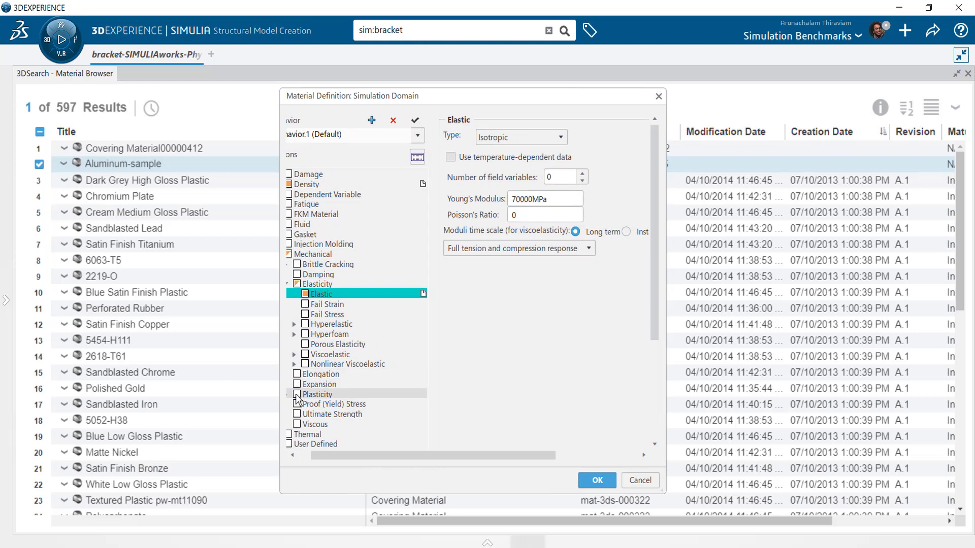
Add Plastic behavior from the Plasticity options to Aluminum-sample.
drag(656, 260, 656, 298)
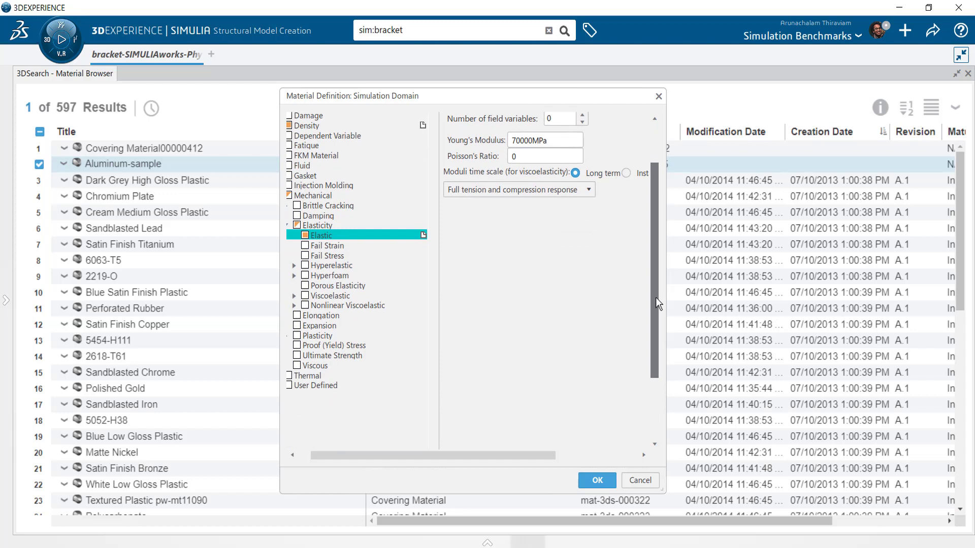
drag(315, 450, 303, 452)
click(301, 336)
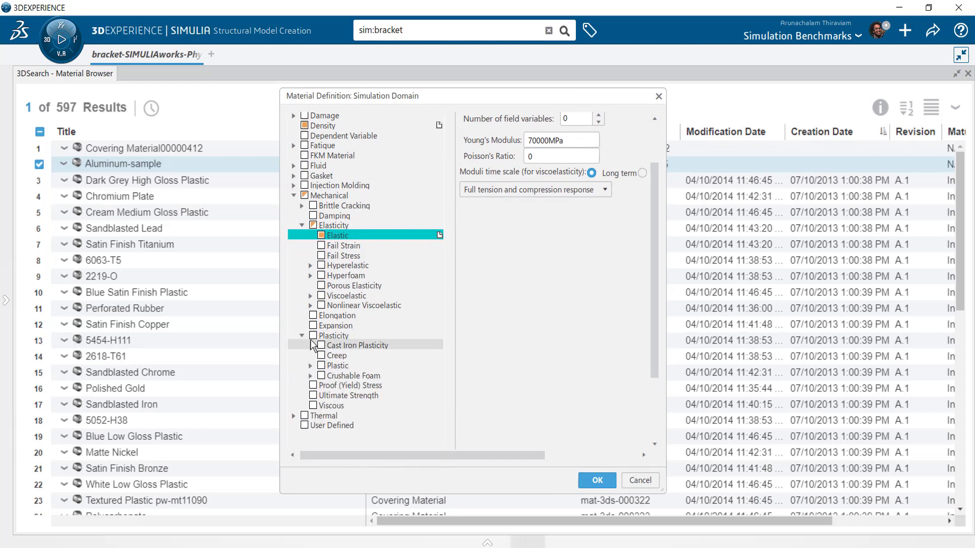
click(319, 366)
click(320, 366)
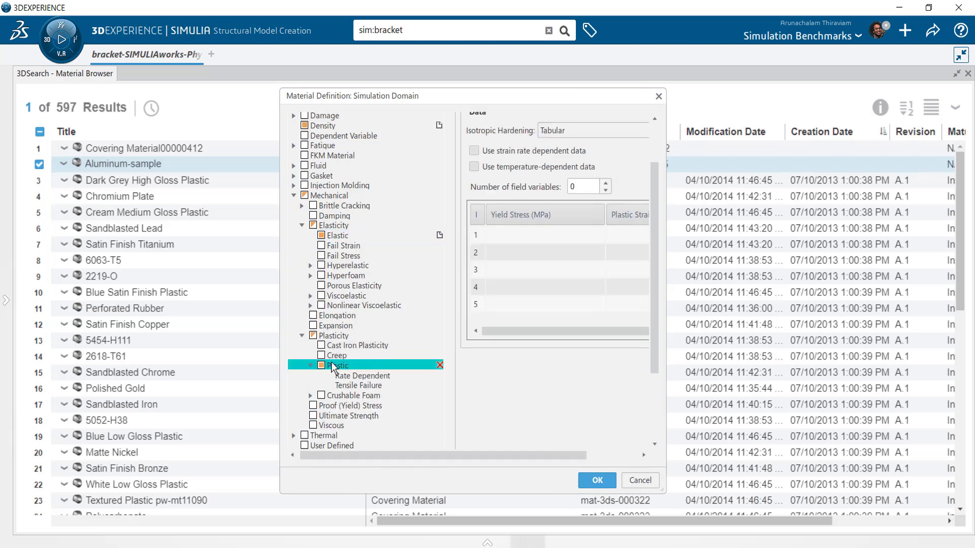
Remove the Plastic behavior and confirm the material definition with OK.
drag(538, 458, 580, 453)
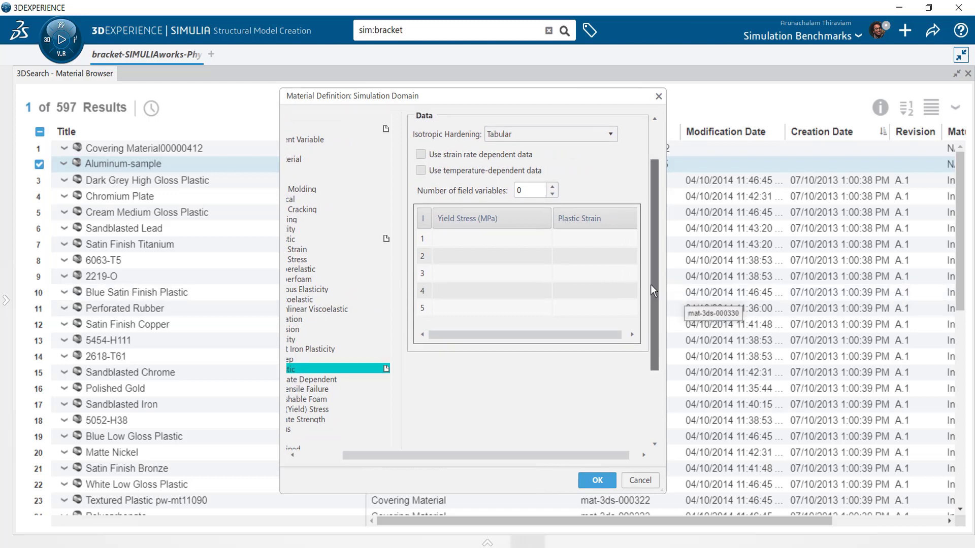
drag(650, 284, 650, 266)
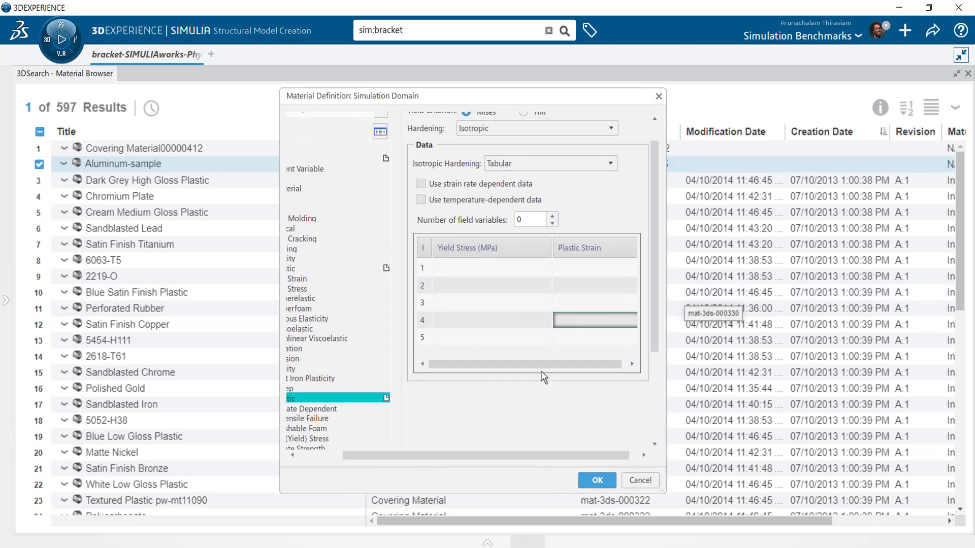
drag(467, 452, 415, 455)
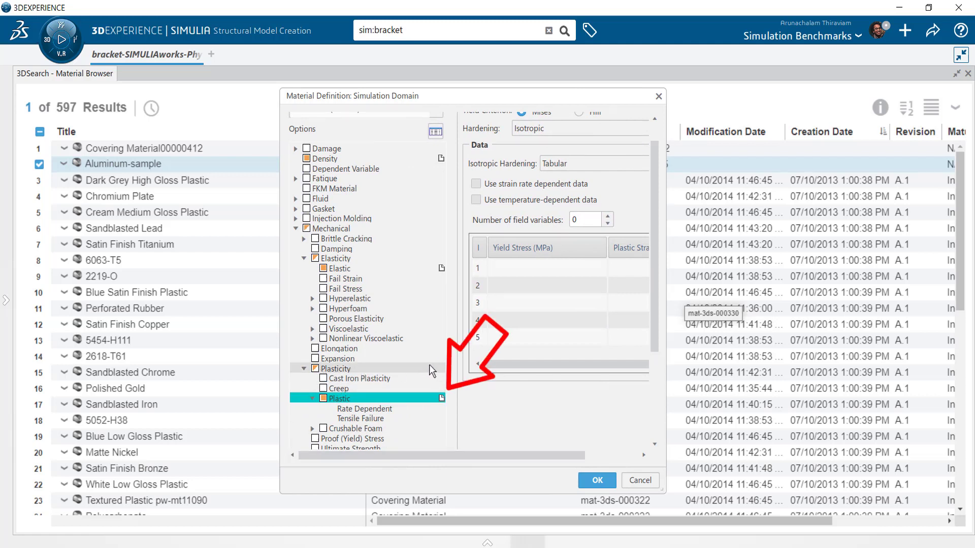
click(442, 398)
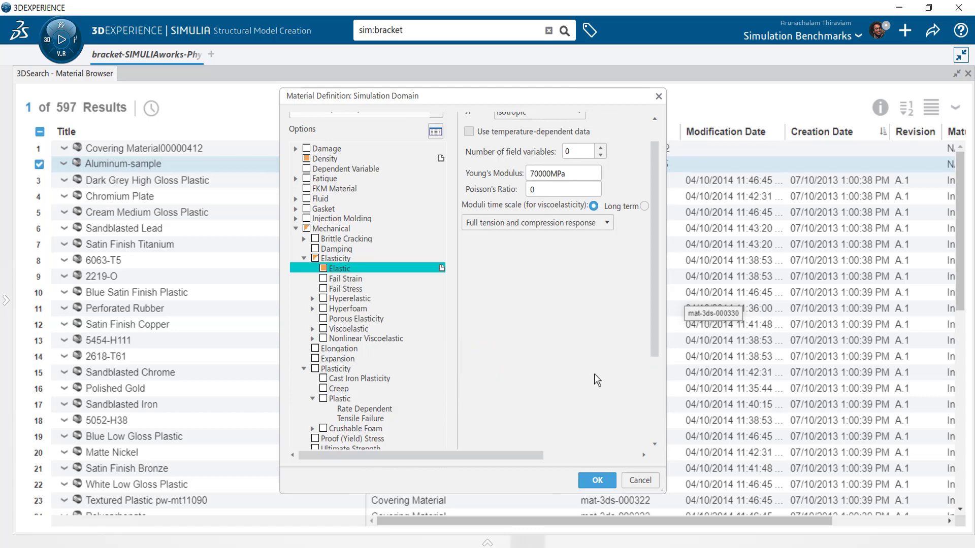
drag(650, 334, 647, 316)
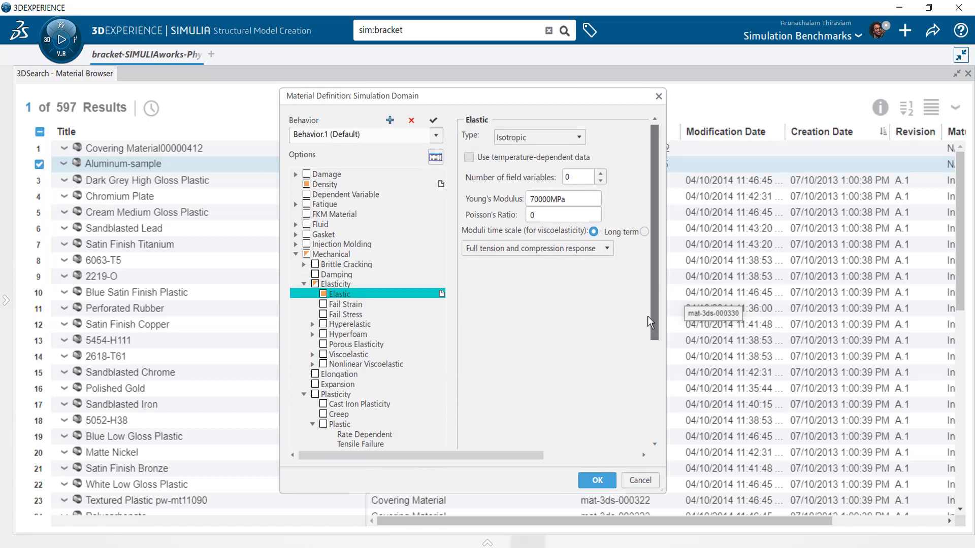
click(593, 481)
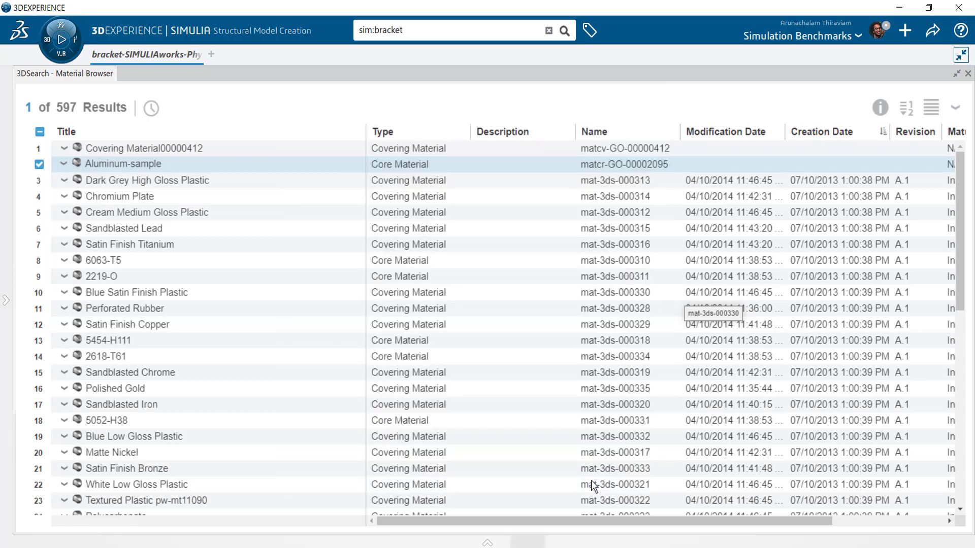
Close the Material Browser and show Aluminum-sample in the Material Palette filtered to In-Session.
click(968, 73)
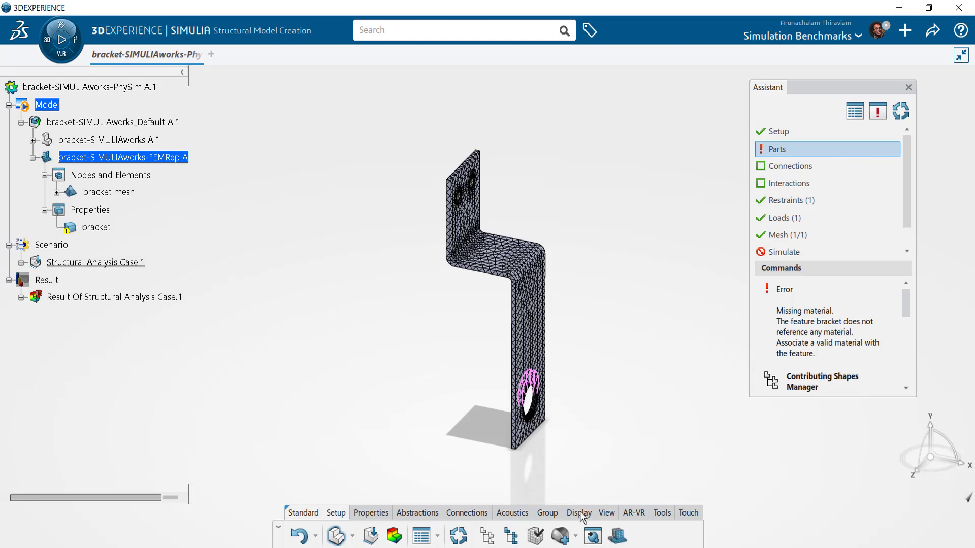
click(575, 537)
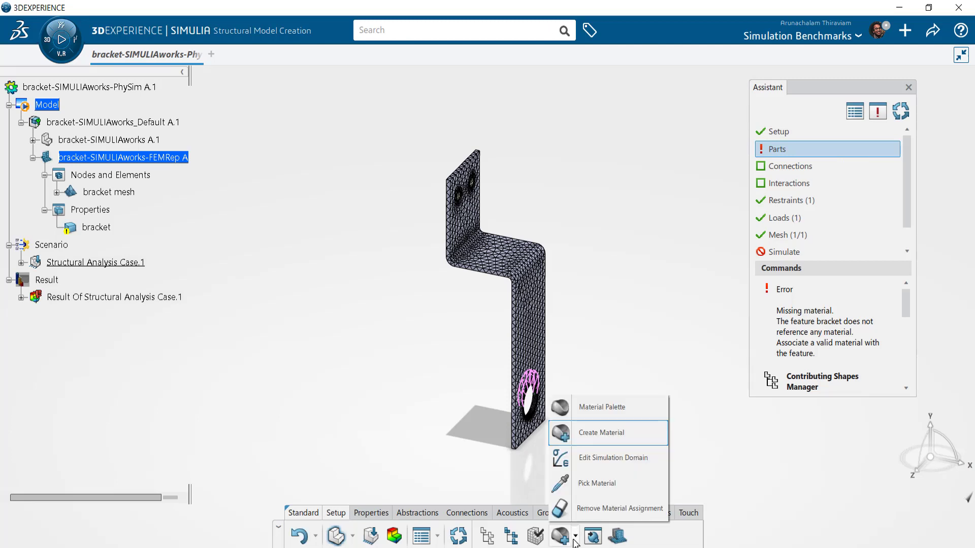
click(595, 401)
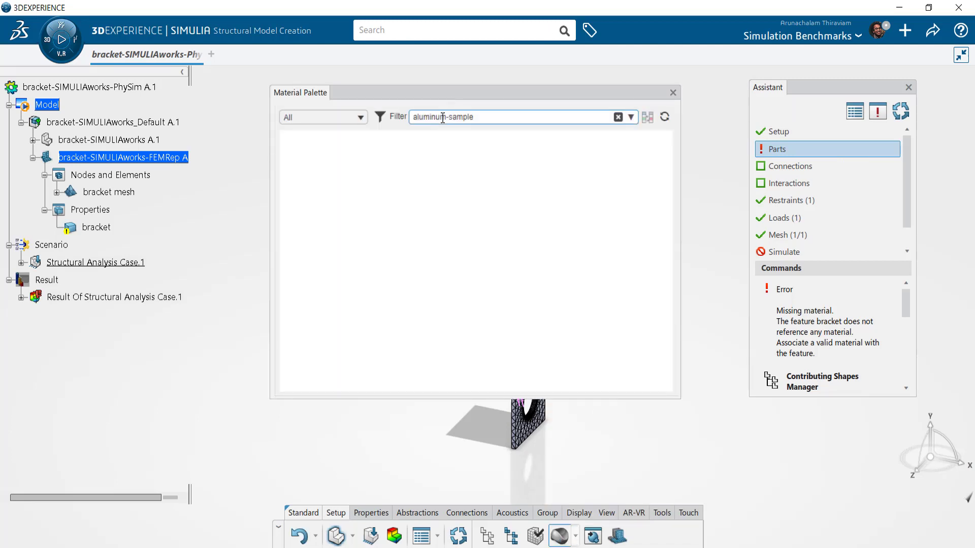
click(346, 118)
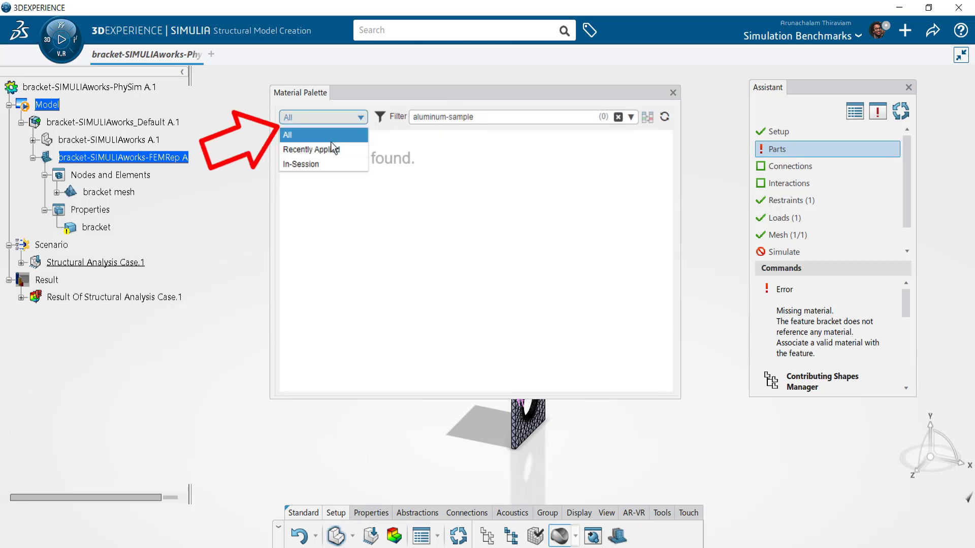
click(325, 161)
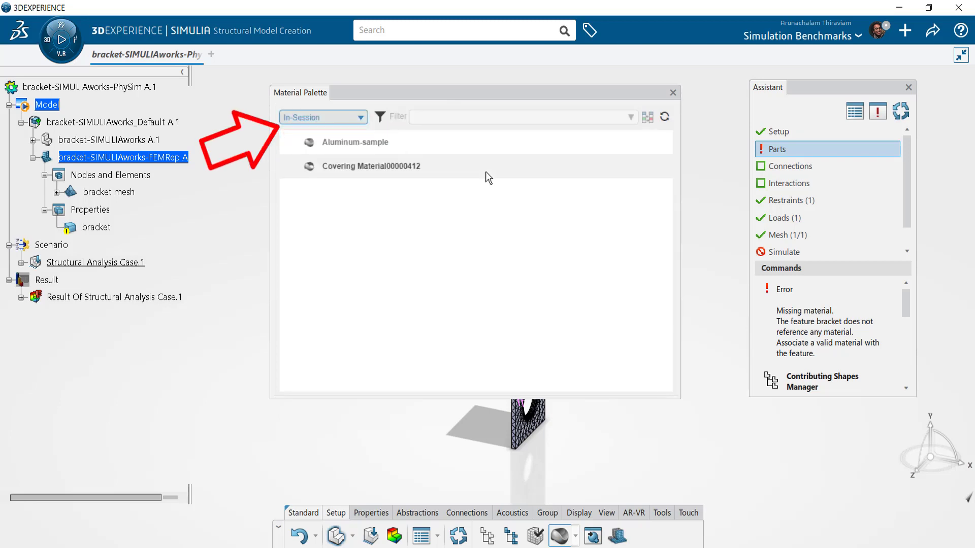
click(384, 144)
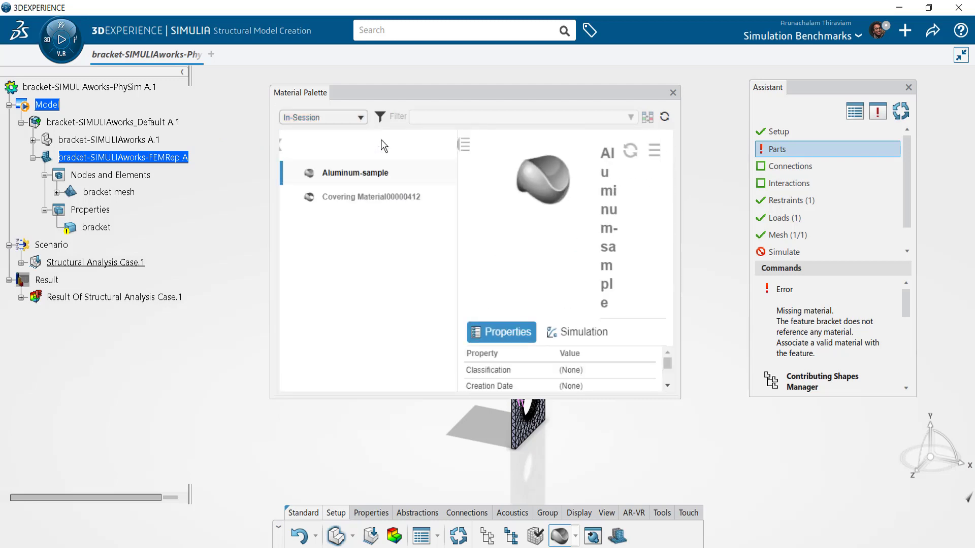
Apply Aluminum-sample to the bracket in the tree and finish the Apply command.
click(653, 150)
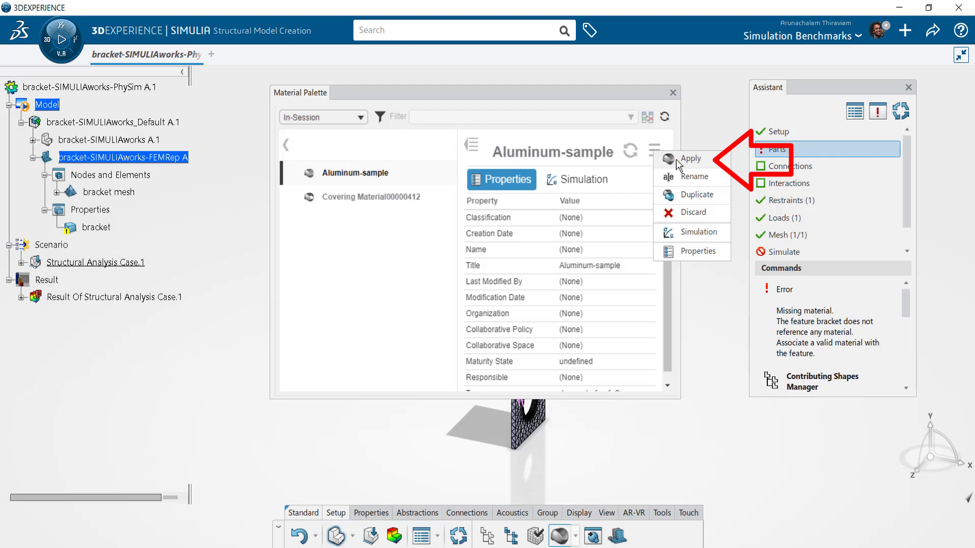
click(675, 159)
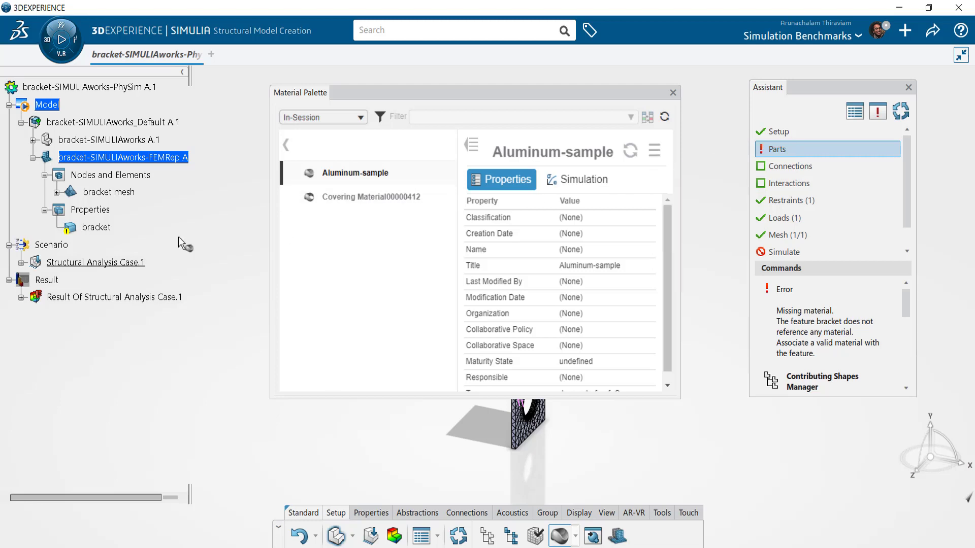
click(107, 229)
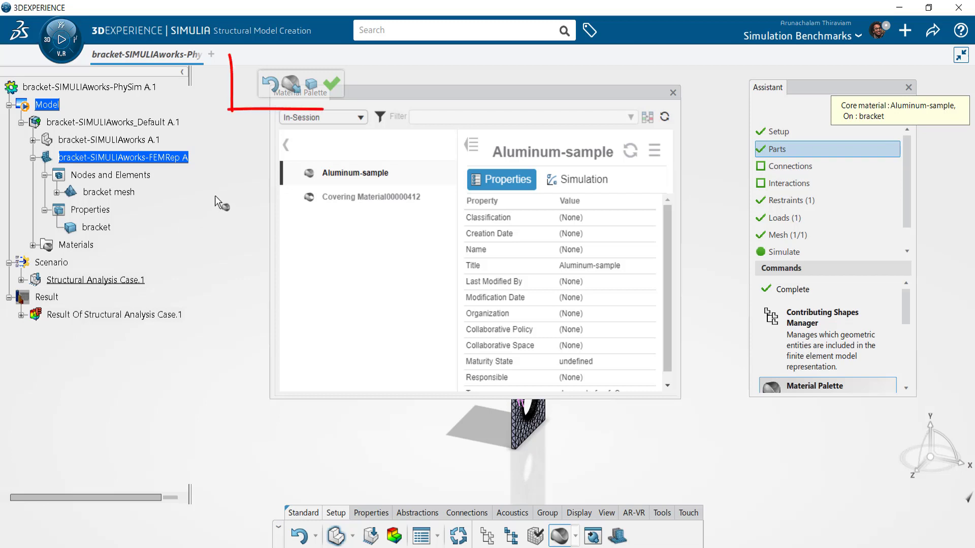
click(334, 80)
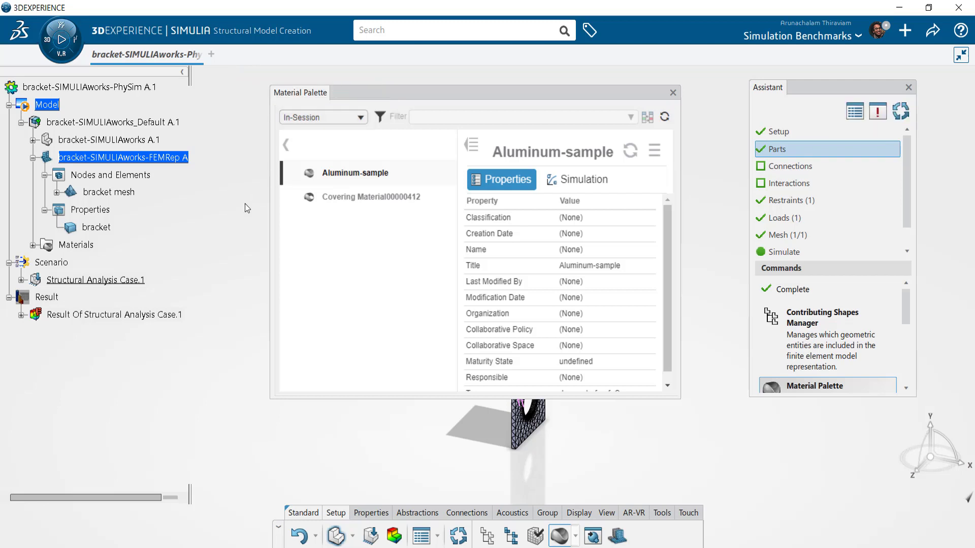
Close the Material Palette, save the bracket model, and search for 'aluminum-sample'.
click(672, 93)
click(933, 30)
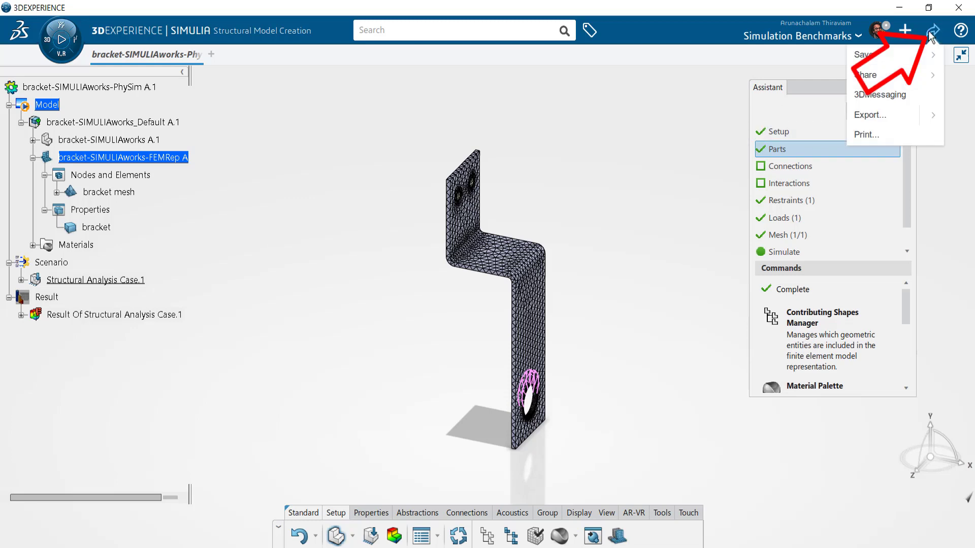
click(863, 54)
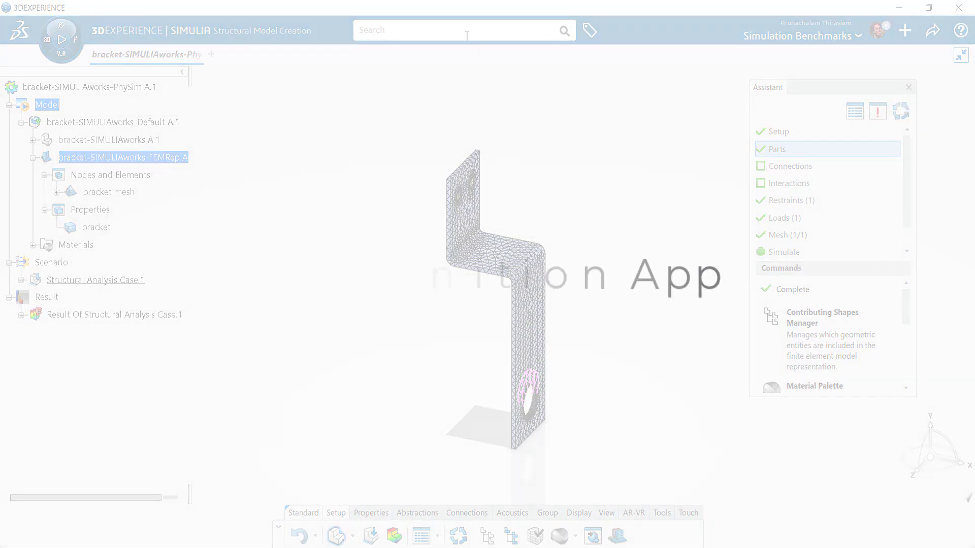
click(456, 31)
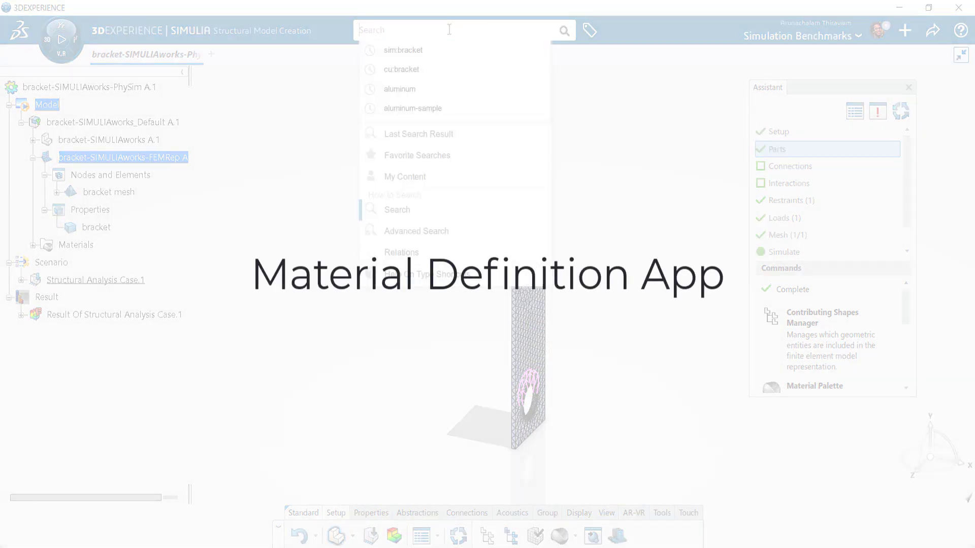
text(aluminum-sam)
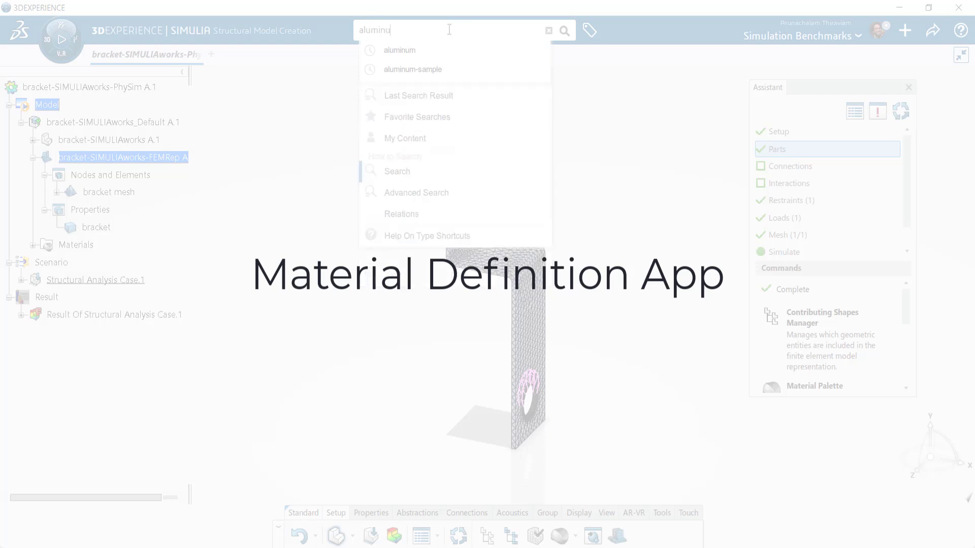